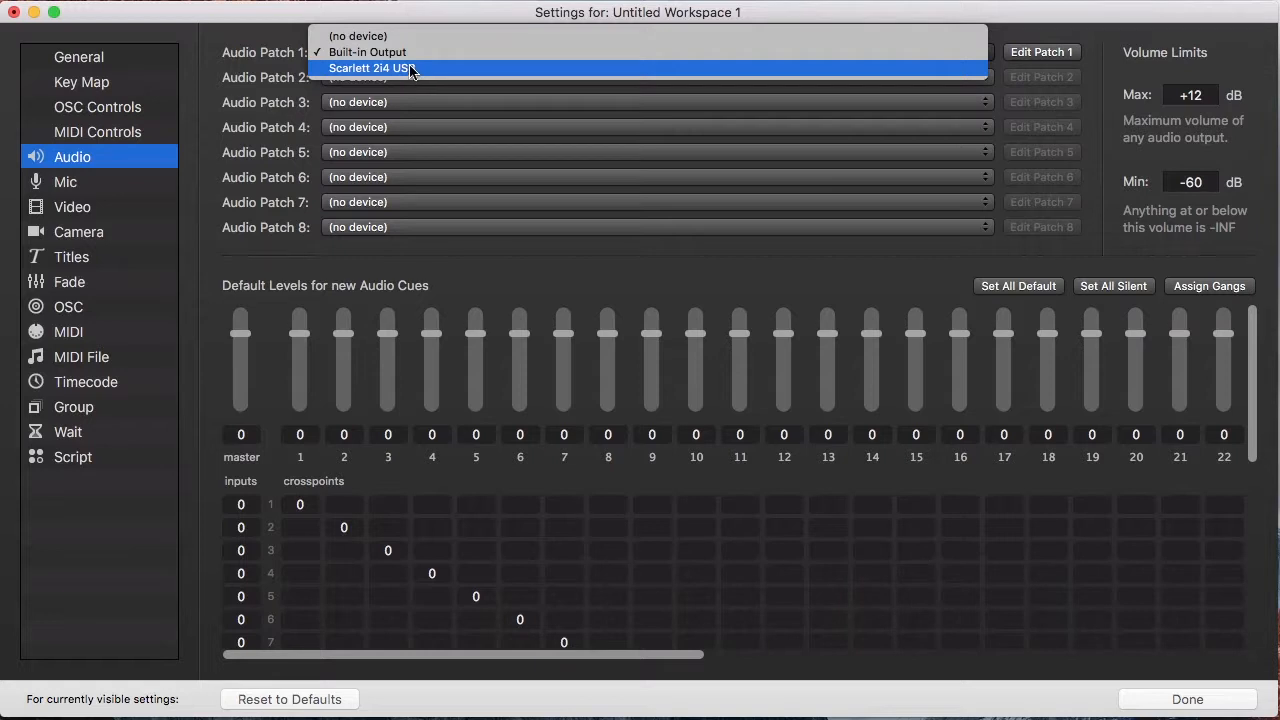
# Step: Route Audio Patch 1 to the Built-in Output and close the workspace settings
pyautogui.click(430, 54)
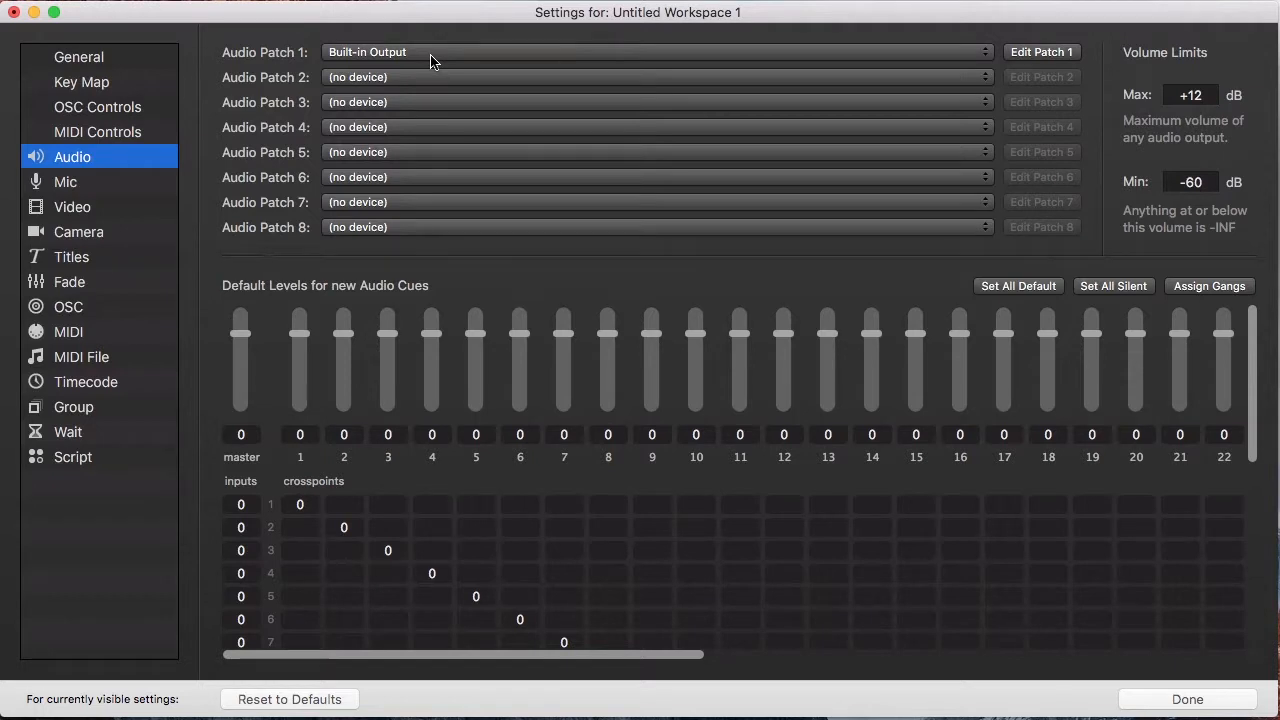
pyautogui.click(1168, 700)
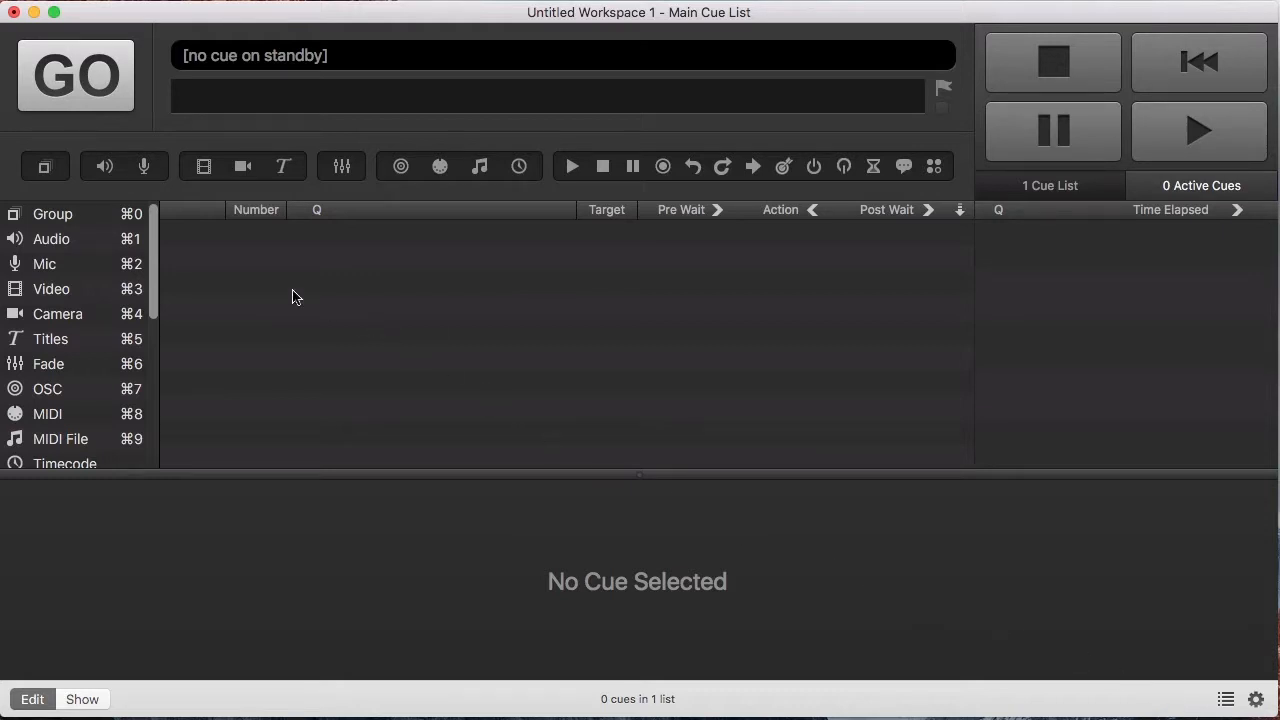
# Step: Add one untitled Audio cue, with no target file yet, to the Main Cue List
pyautogui.moveTo(85, 238); pyautogui.dragTo(280, 263)
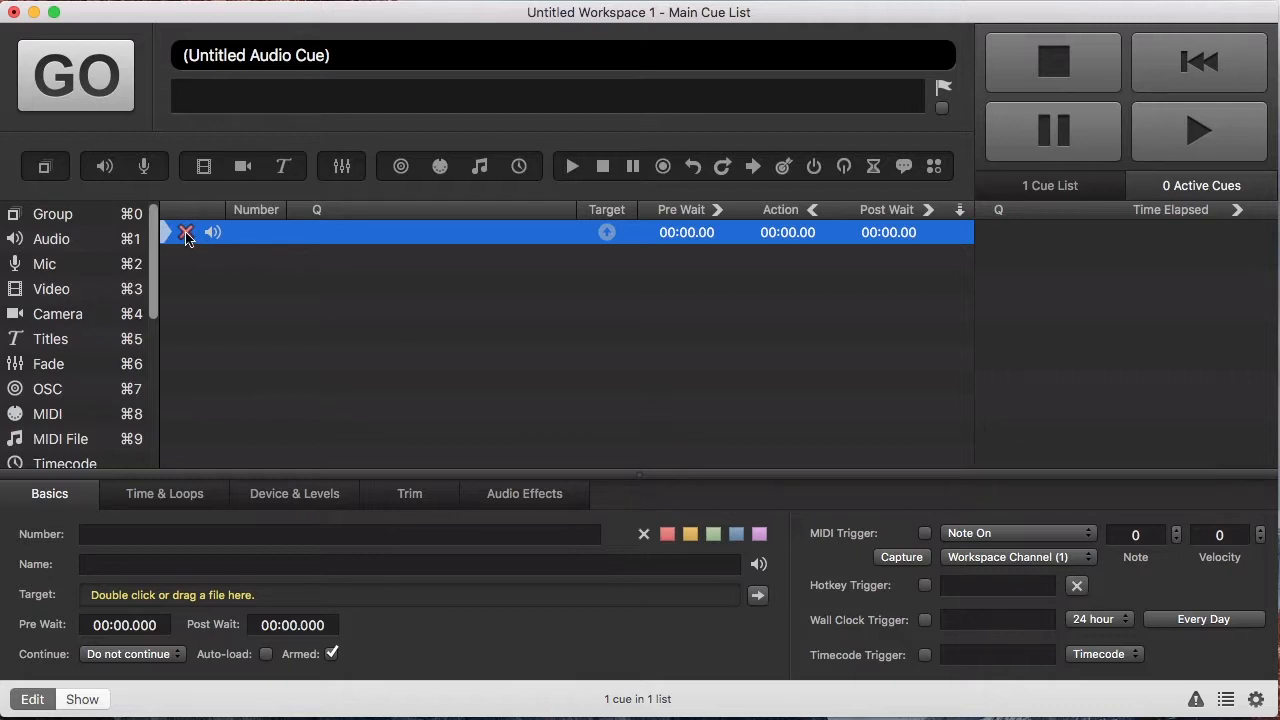
pyautogui.moveTo(187, 236)
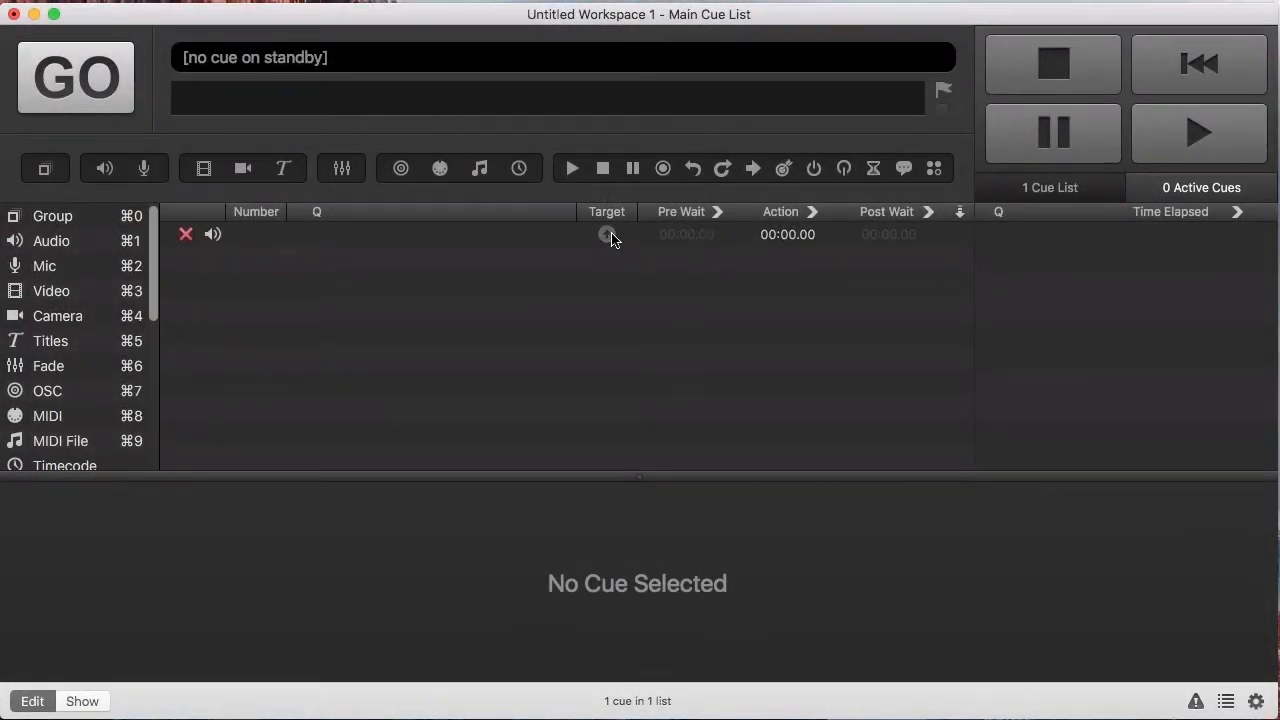
# Step: Set the empty audio cue's target file to Classic Mystery Long.caf
pyautogui.doubleClick(609, 236)
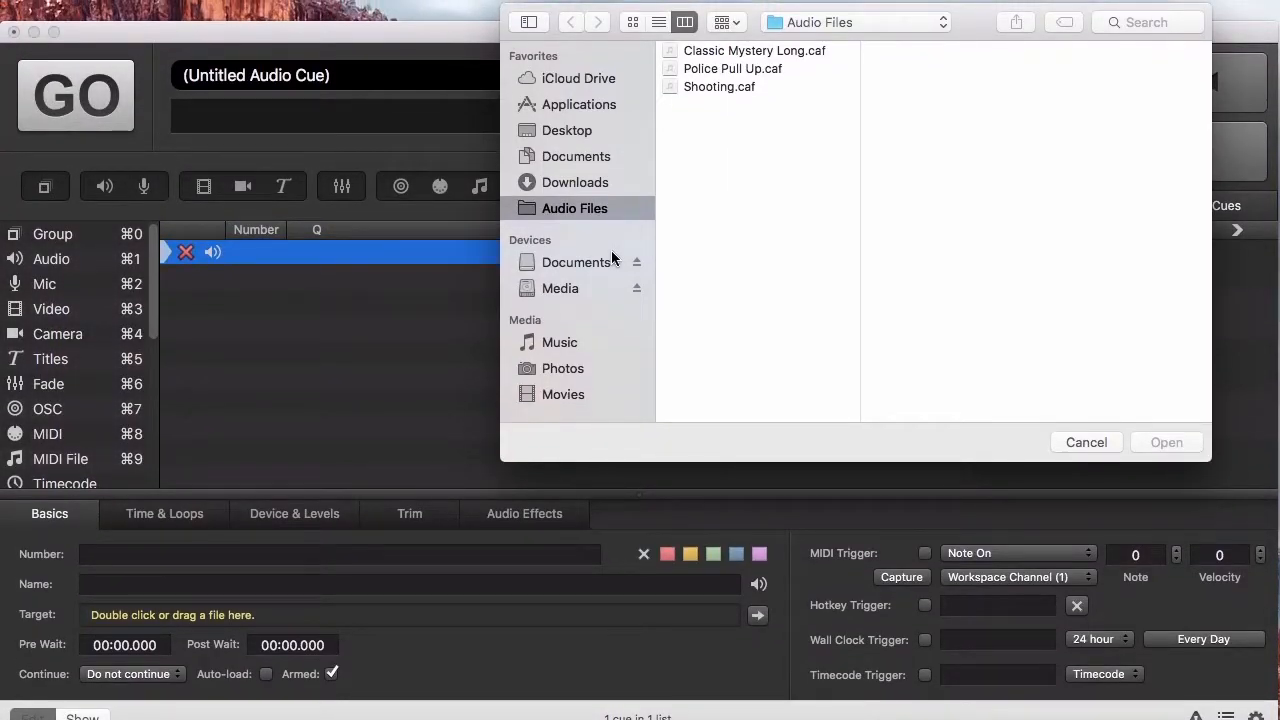
pyautogui.click(766, 52)
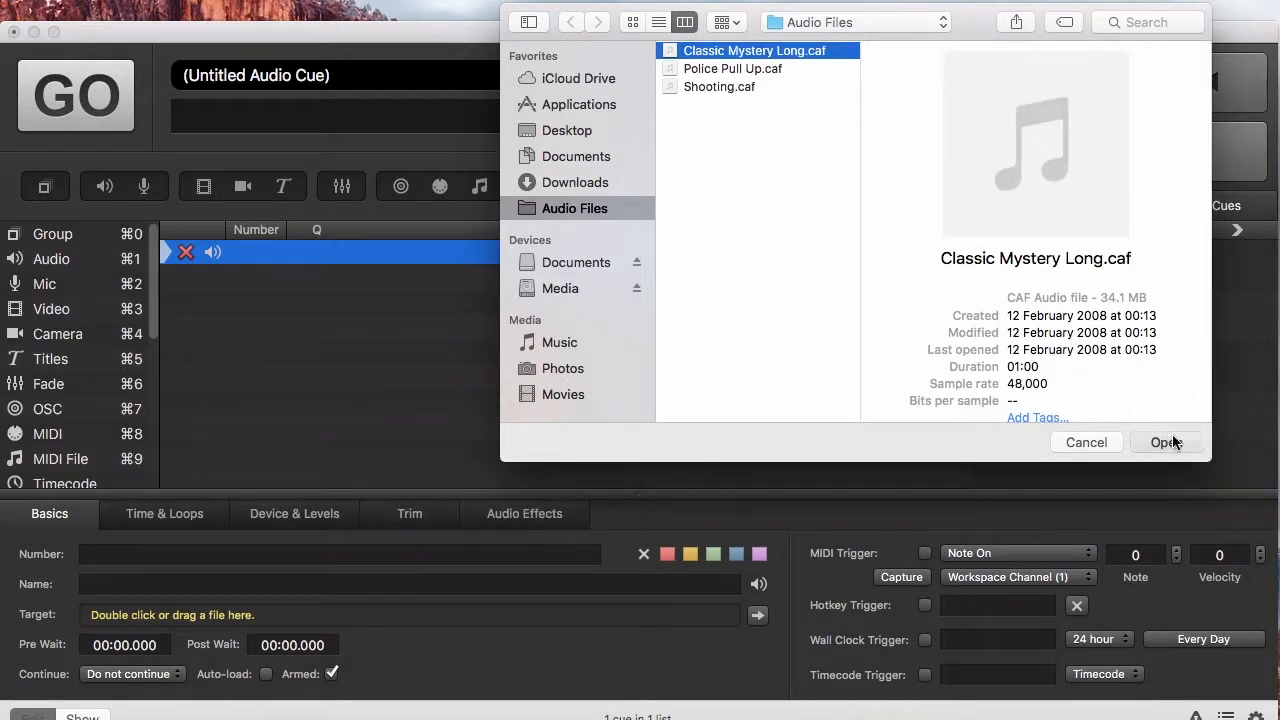
pyautogui.click(1168, 442)
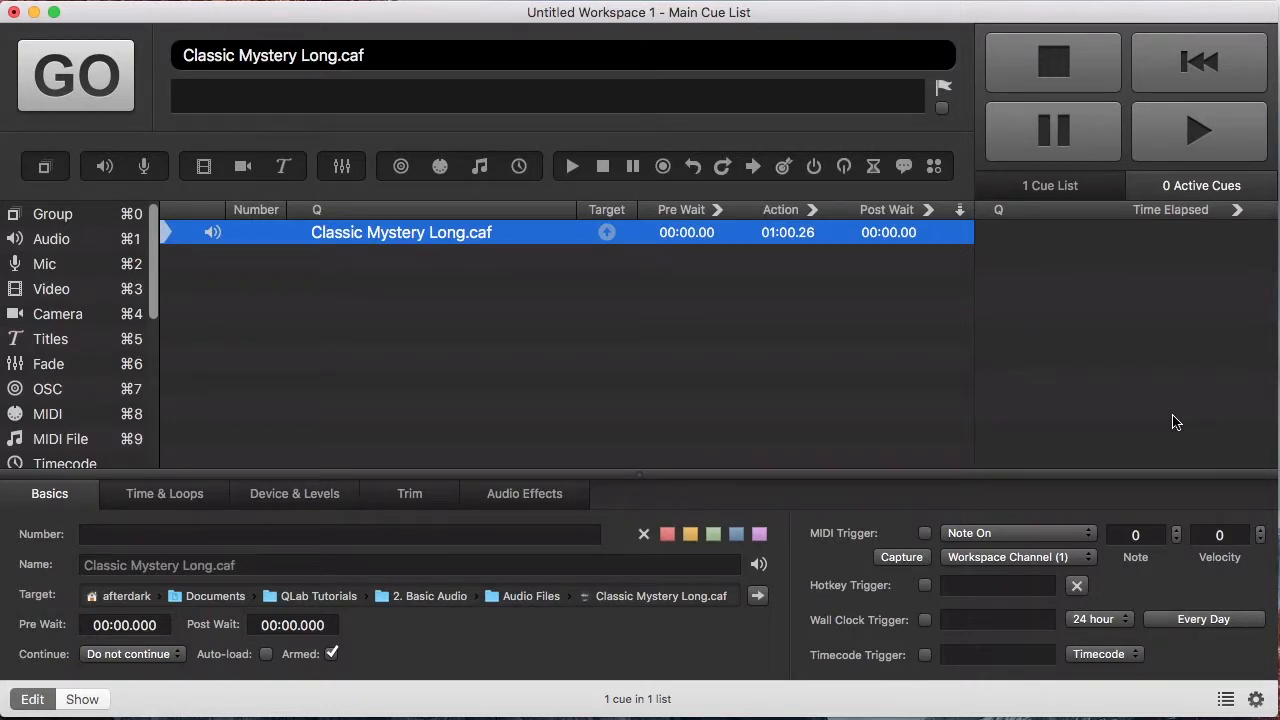
# Step: Rename the audio cue to 'Music'
pyautogui.doubleClick(504, 235)
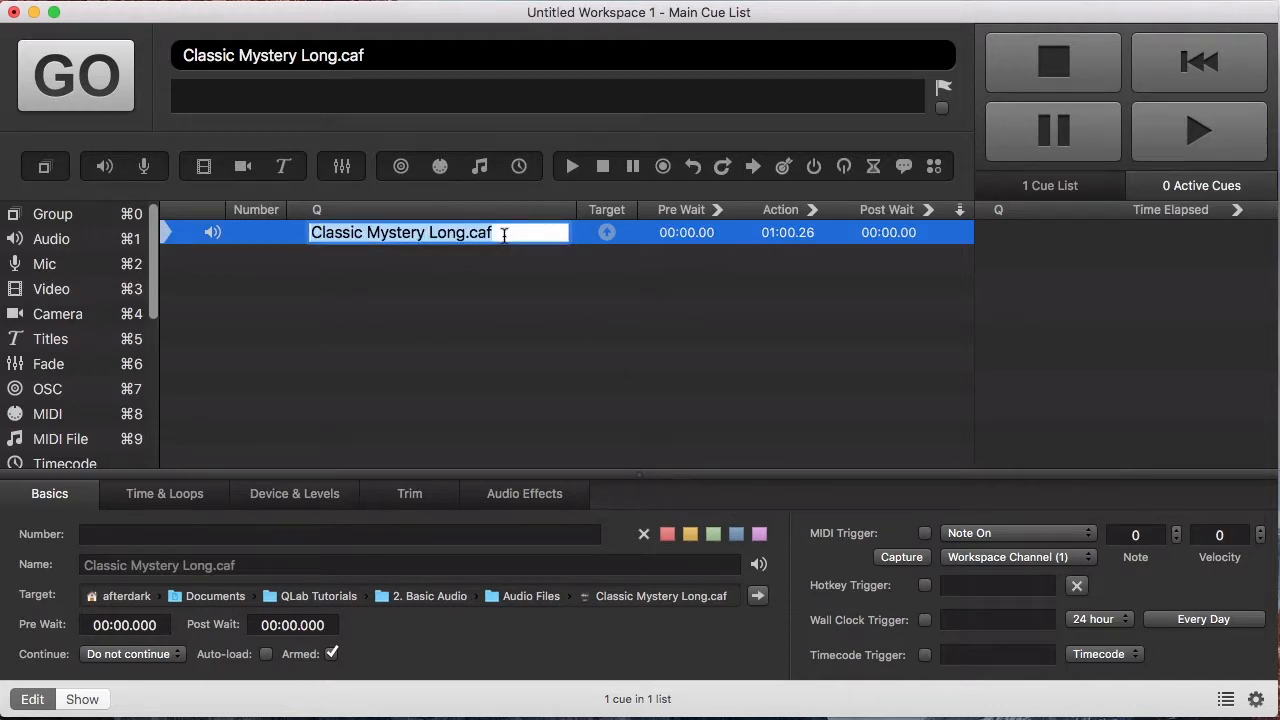
pyautogui.write('Music')
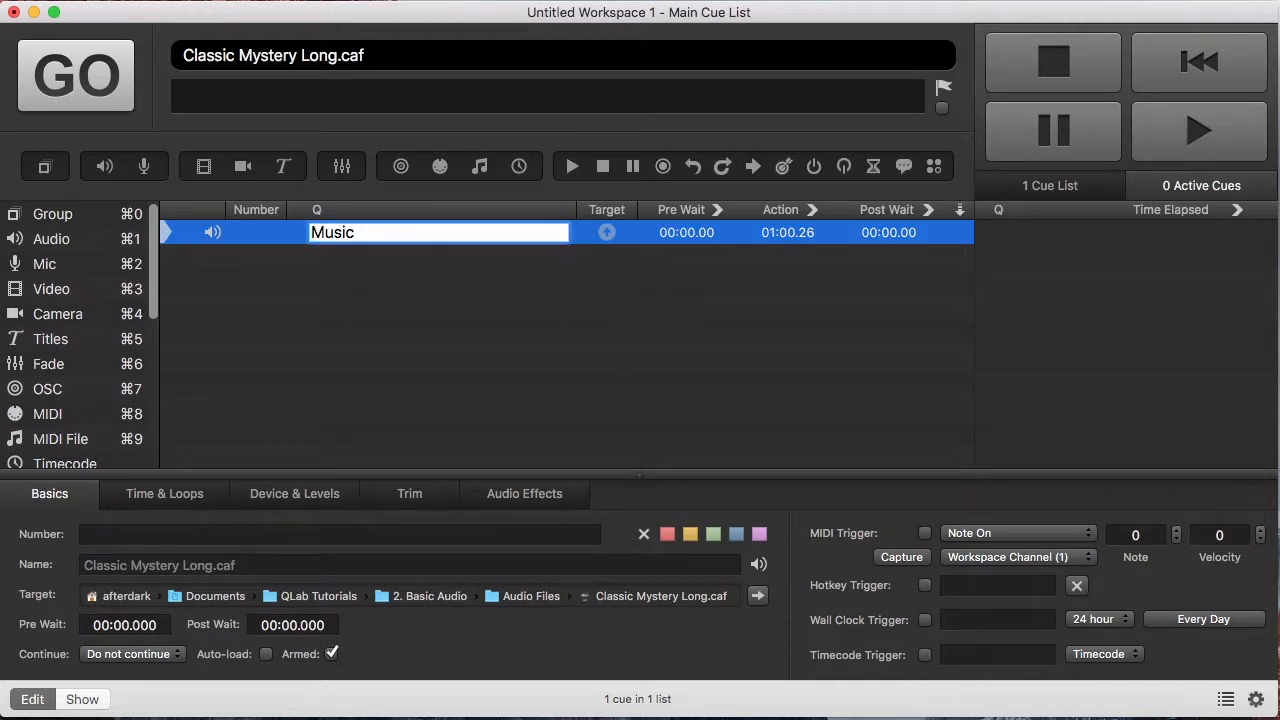
pyautogui.press('Return')
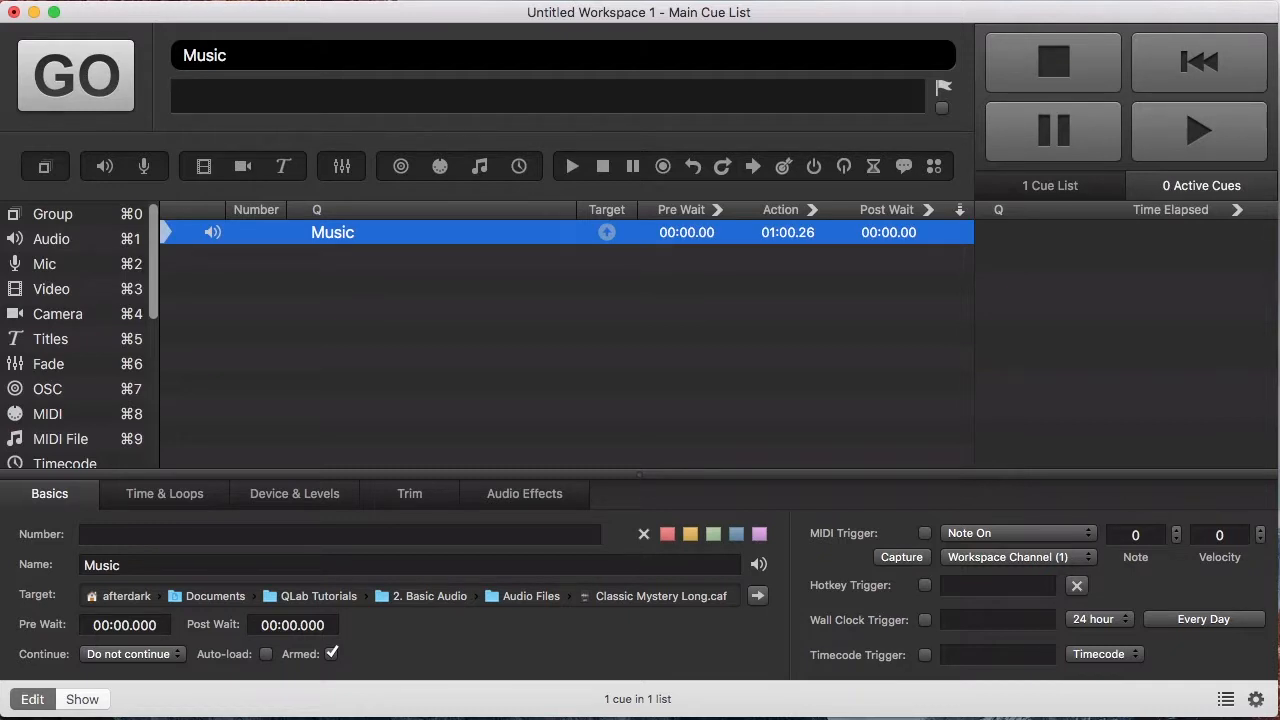
# Step: Play the Music cue, show time remaining in both timer columns, then fade everything out
pyautogui.click(76, 82)
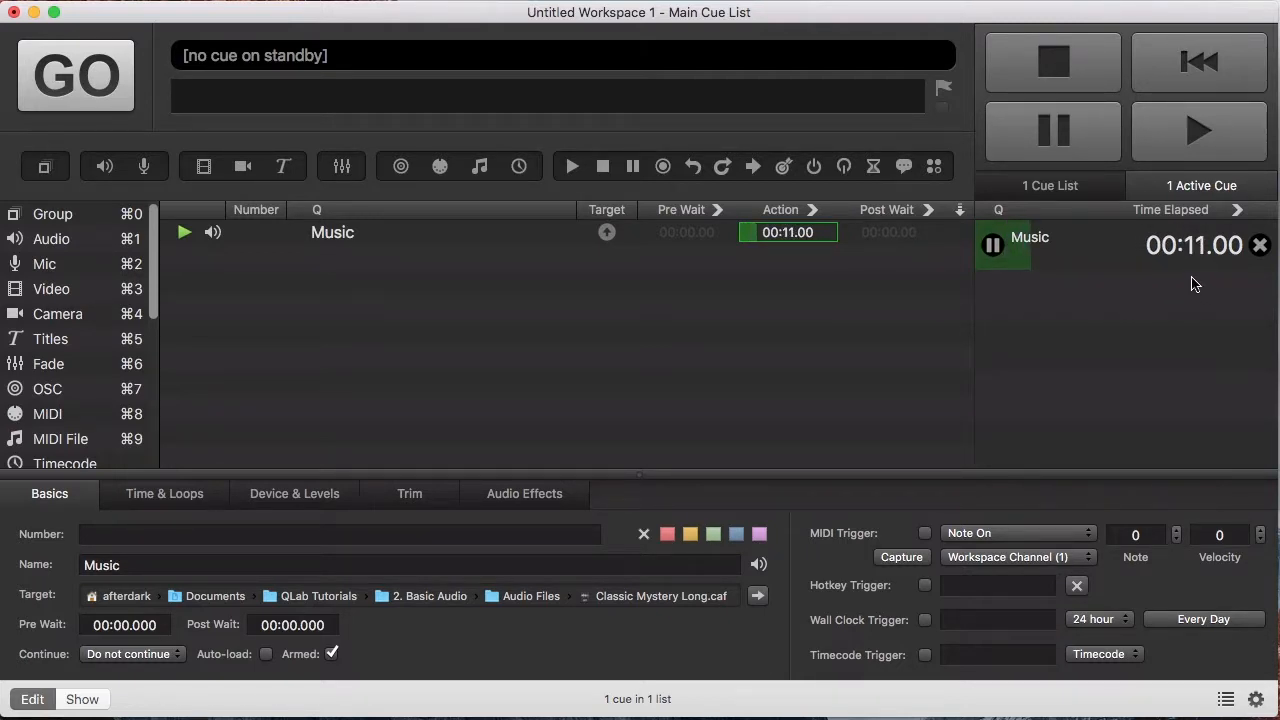
pyautogui.click(1237, 212)
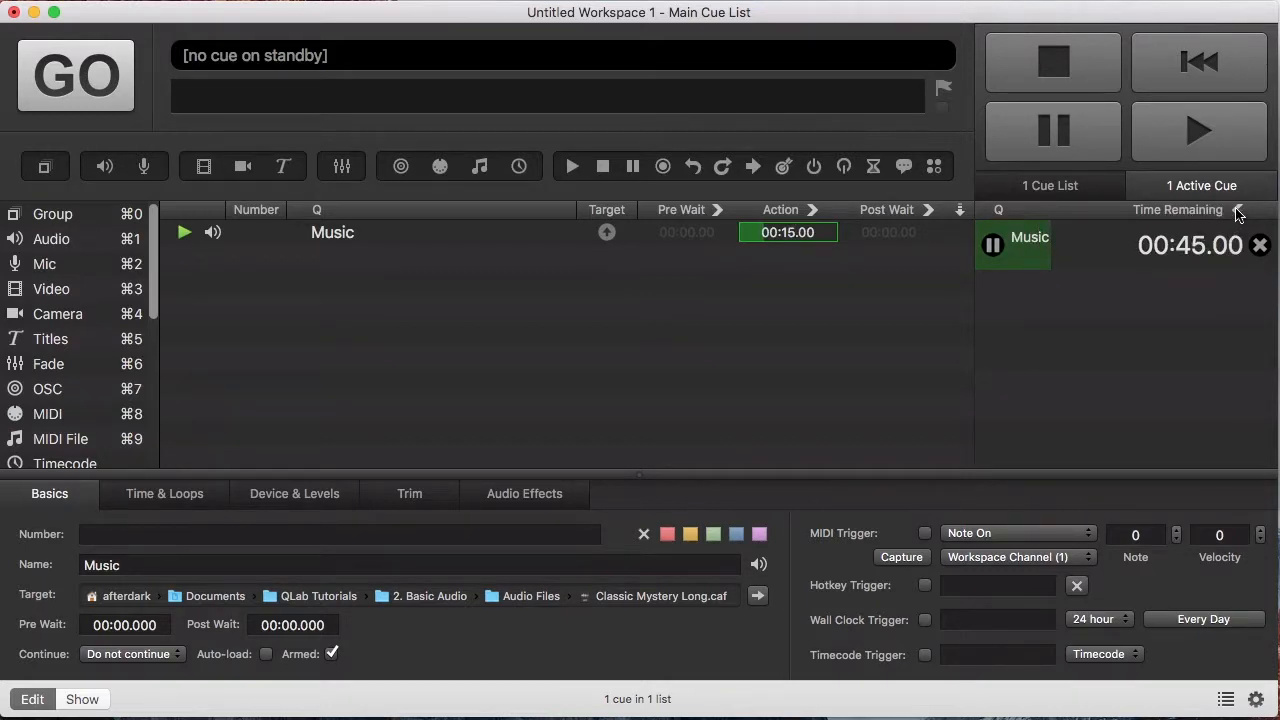
pyautogui.click(814, 212)
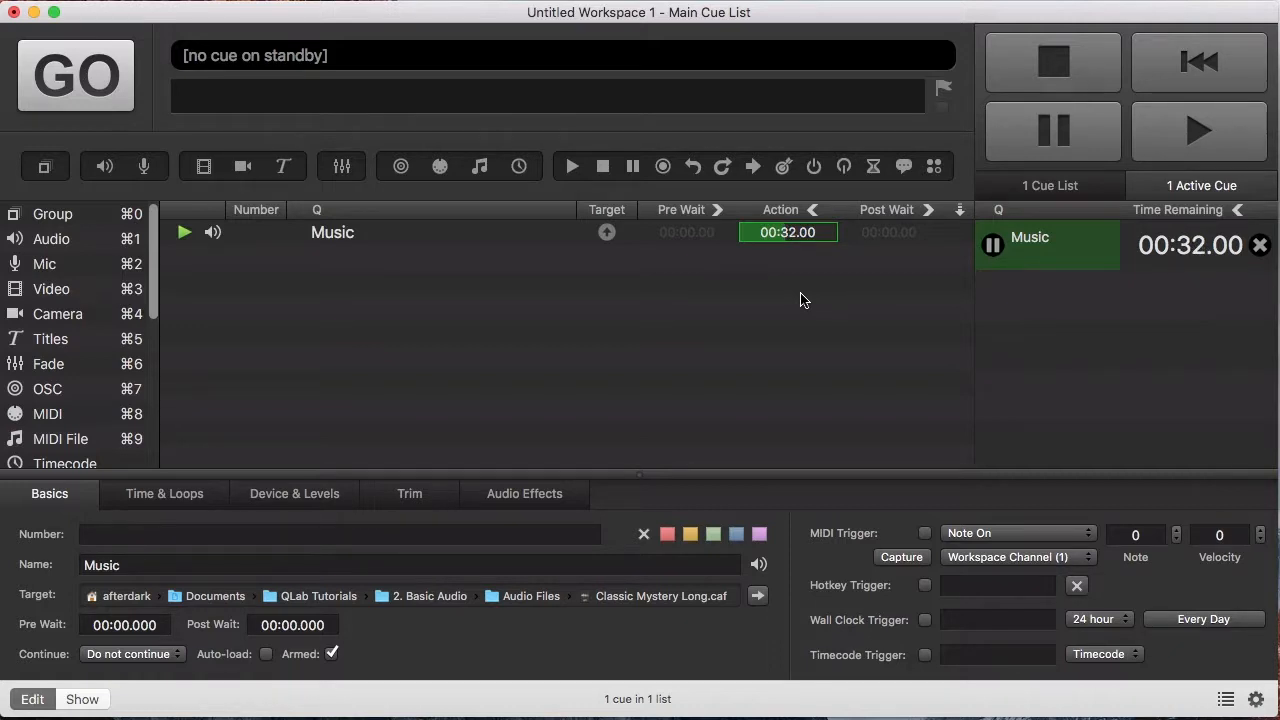
pyautogui.press('Escape')
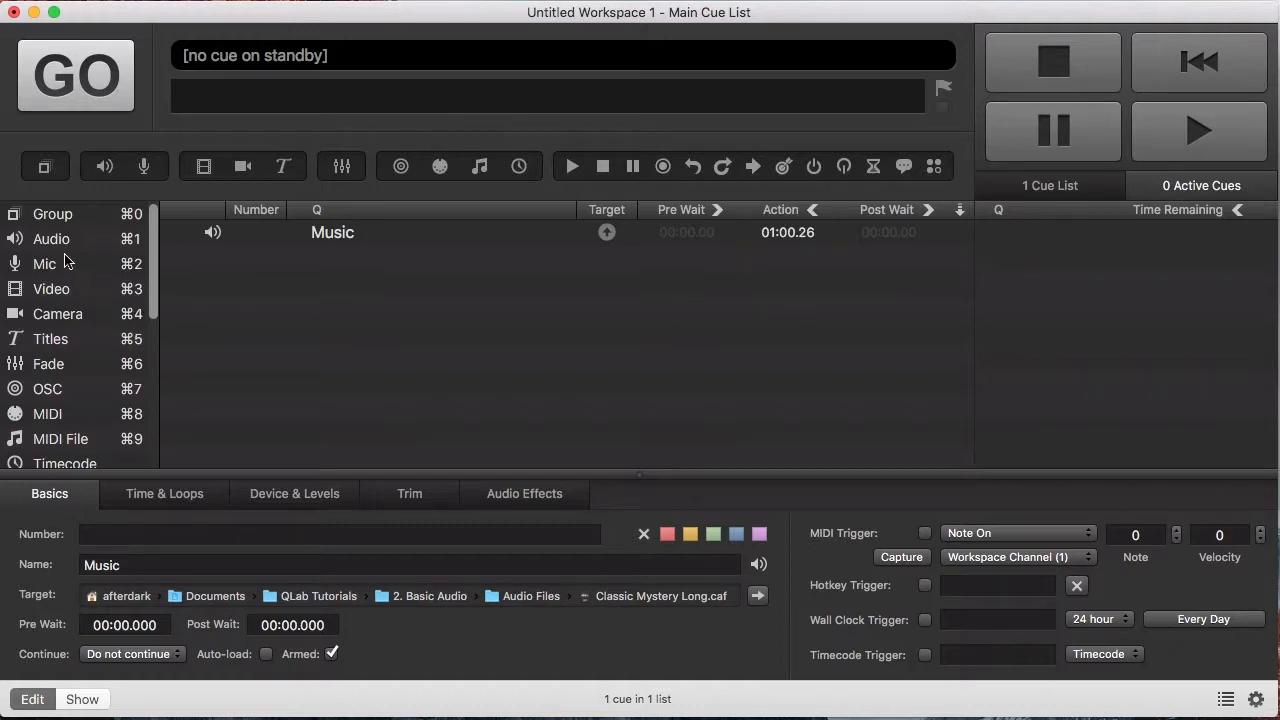
# Step: Add a second audio cue and load Shooting.caf into it from the Finder folder
pyautogui.moveTo(58, 247); pyautogui.dragTo(363, 348)
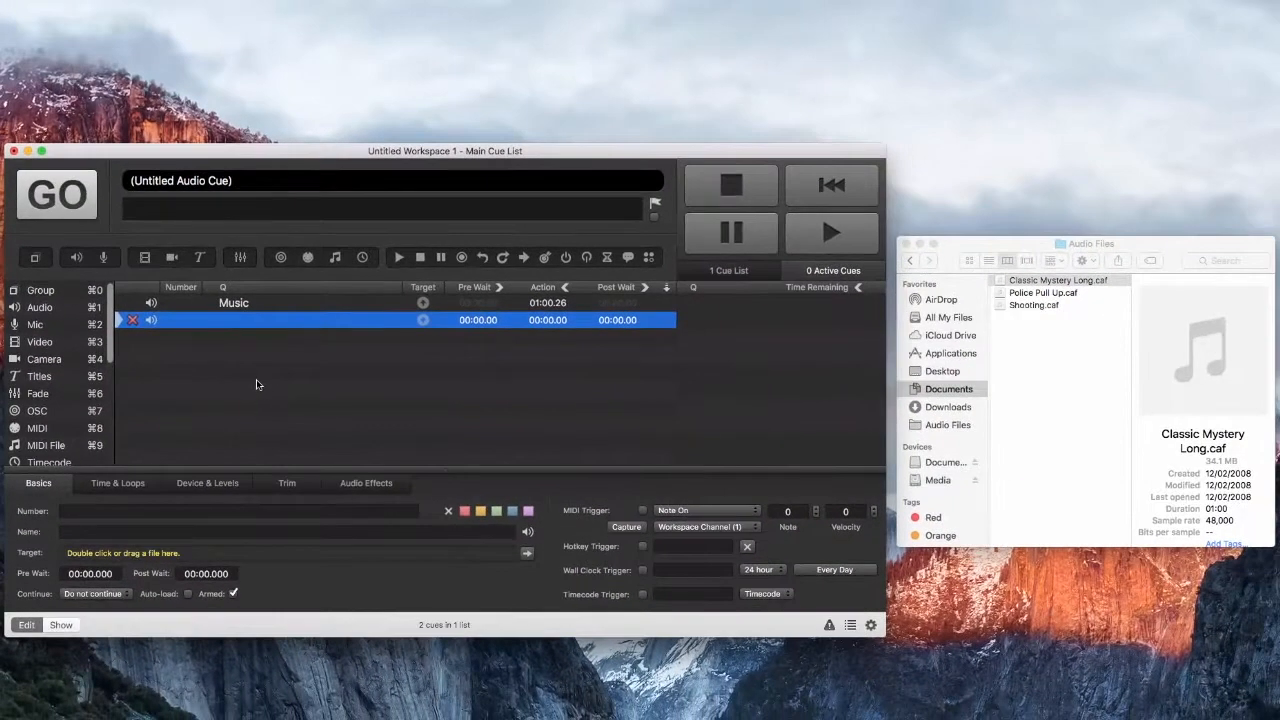
pyautogui.click(1048, 334)
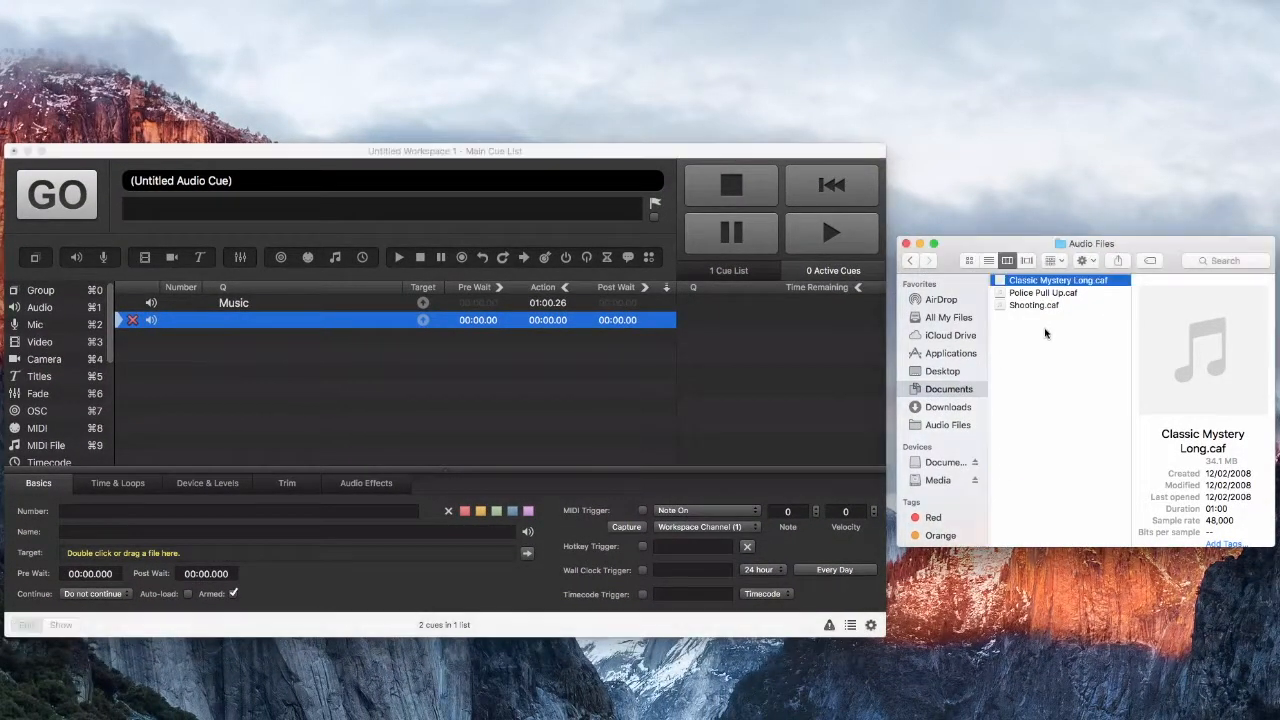
pyautogui.click(1075, 306)
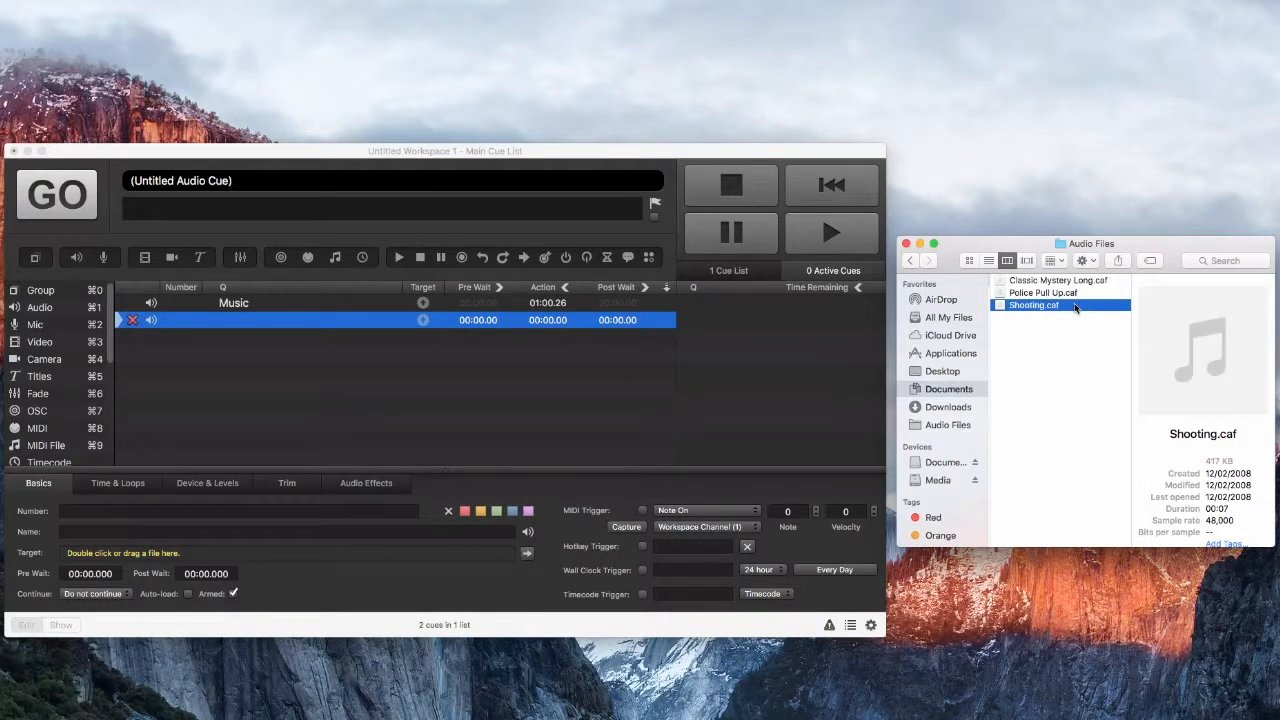
pyautogui.moveTo(1075, 306); pyautogui.dragTo(348, 321)
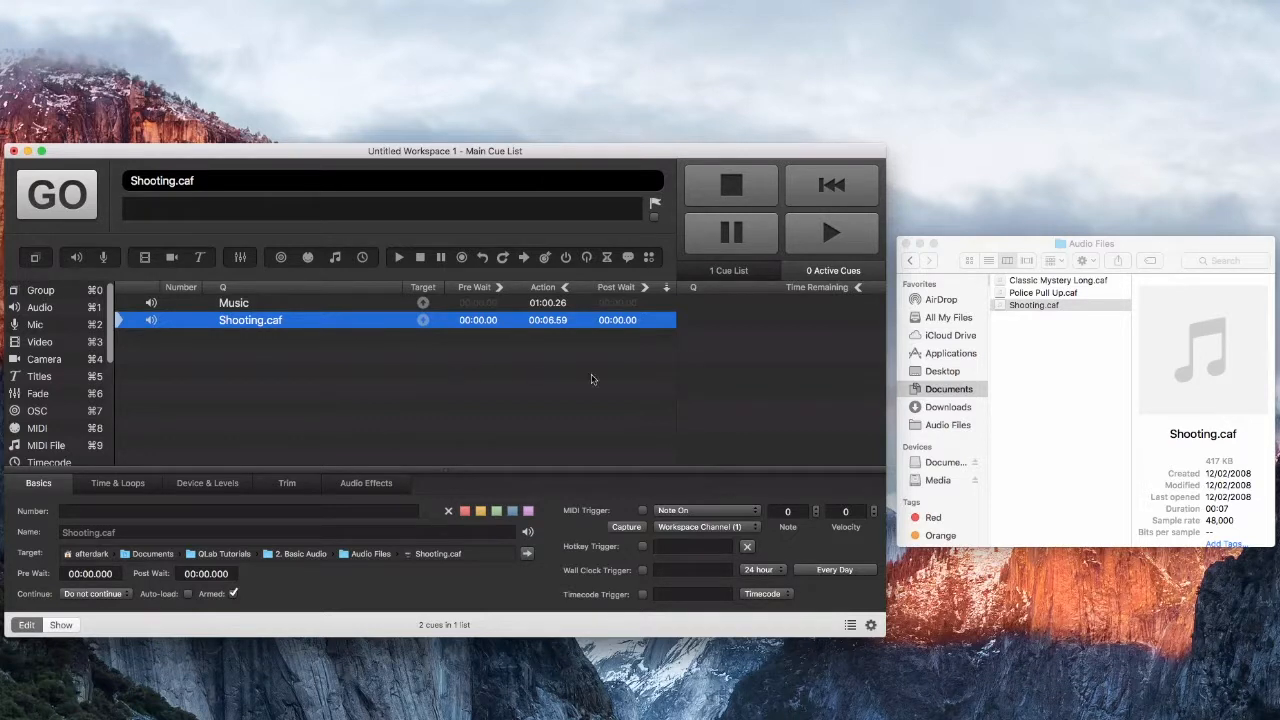
# Step: Drag Police Pull Up.caf from the Finder folder in as a third cue
pyautogui.click(1033, 339)
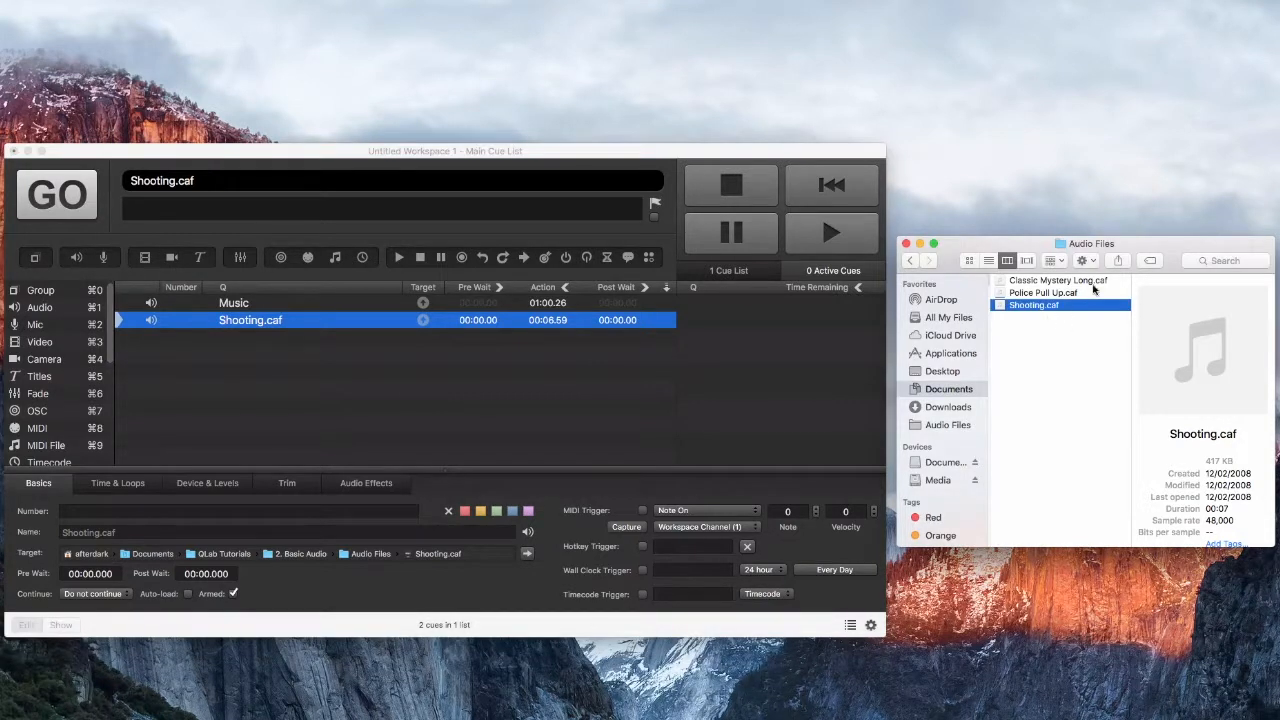
pyautogui.click(1094, 292)
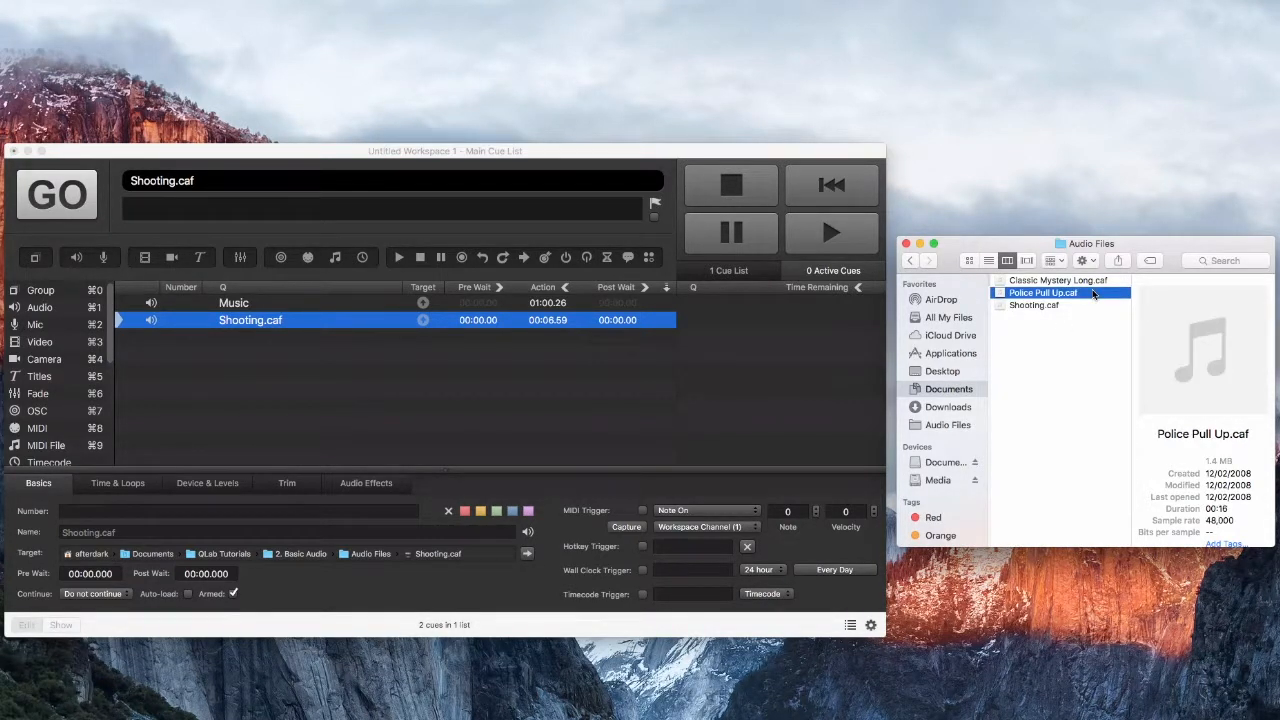
pyautogui.moveTo(1094, 292); pyautogui.dragTo(381, 380)
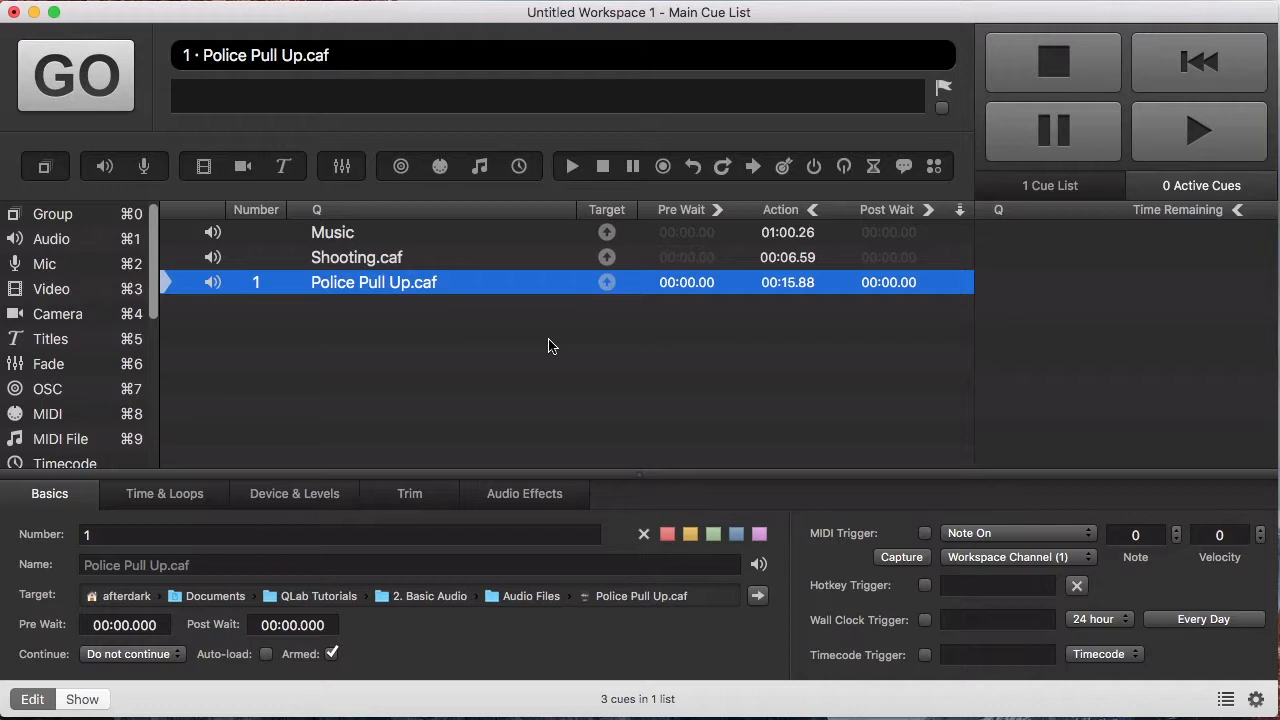
# Step: Standby Music, fire Music, Shooting.caf and Police Pull Up.caf in turn, then fade all out
pyautogui.click(402, 236)
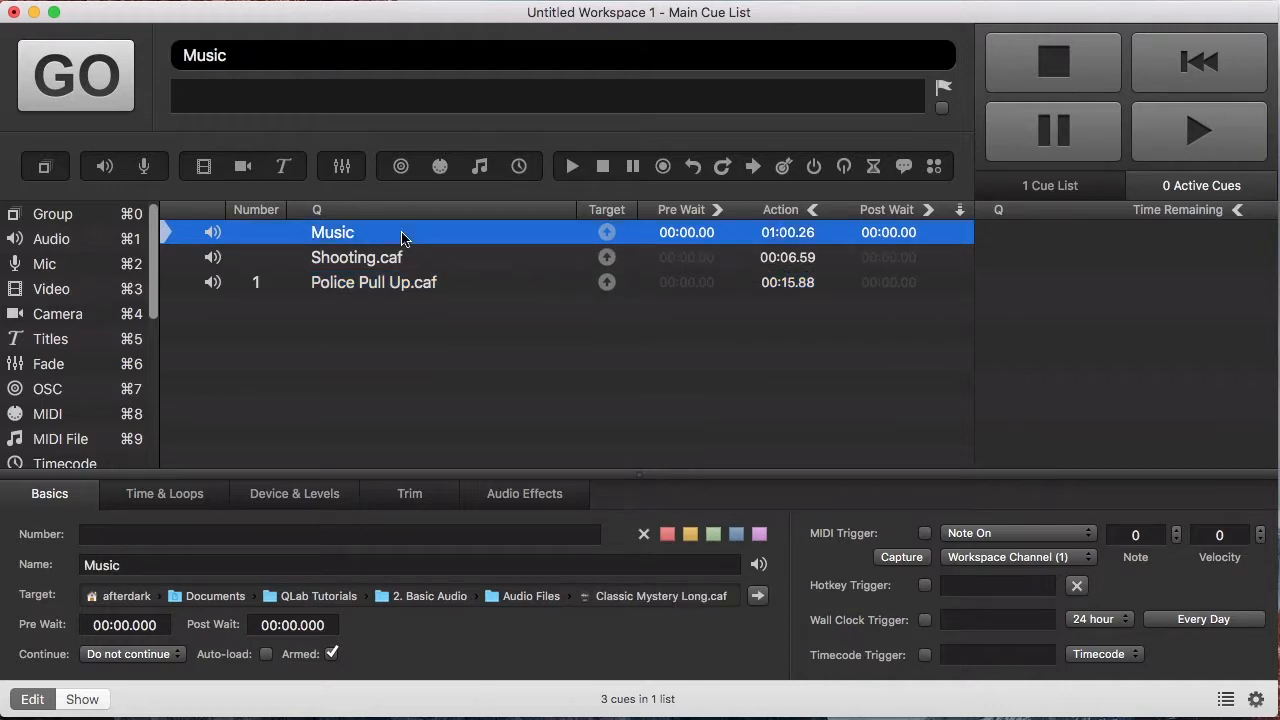
pyautogui.click(80, 80)
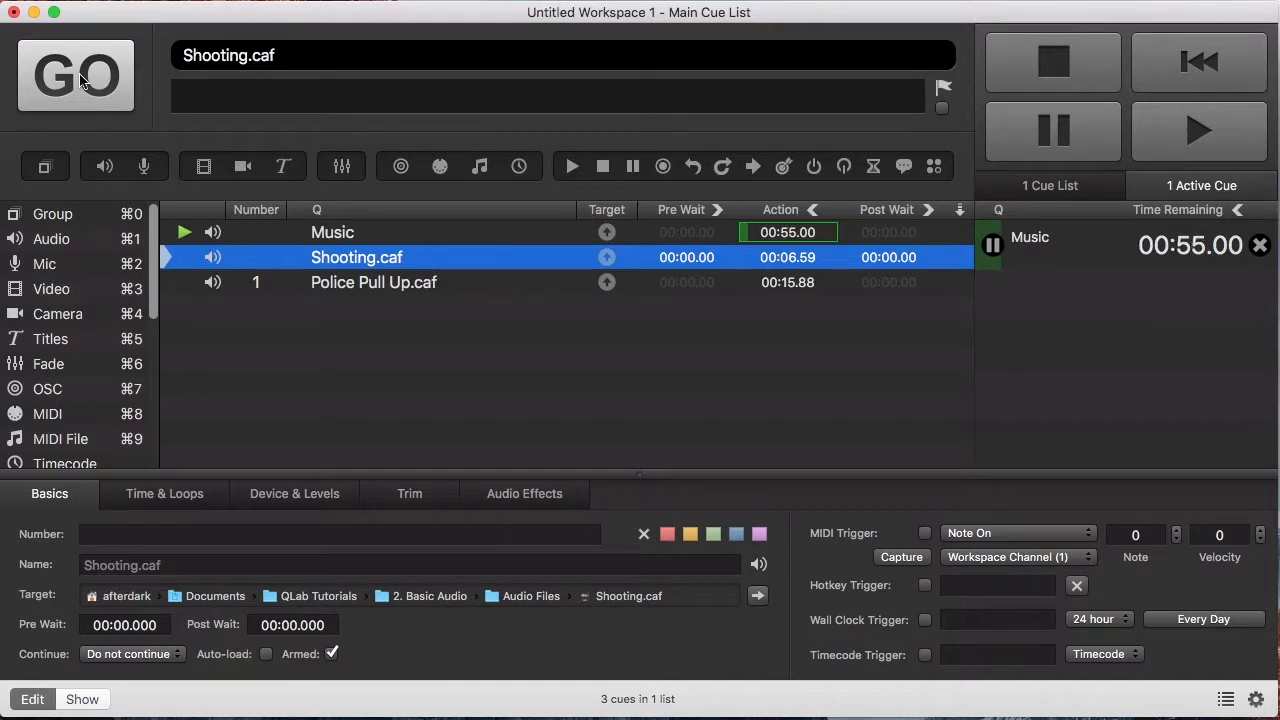
pyautogui.click(80, 80)
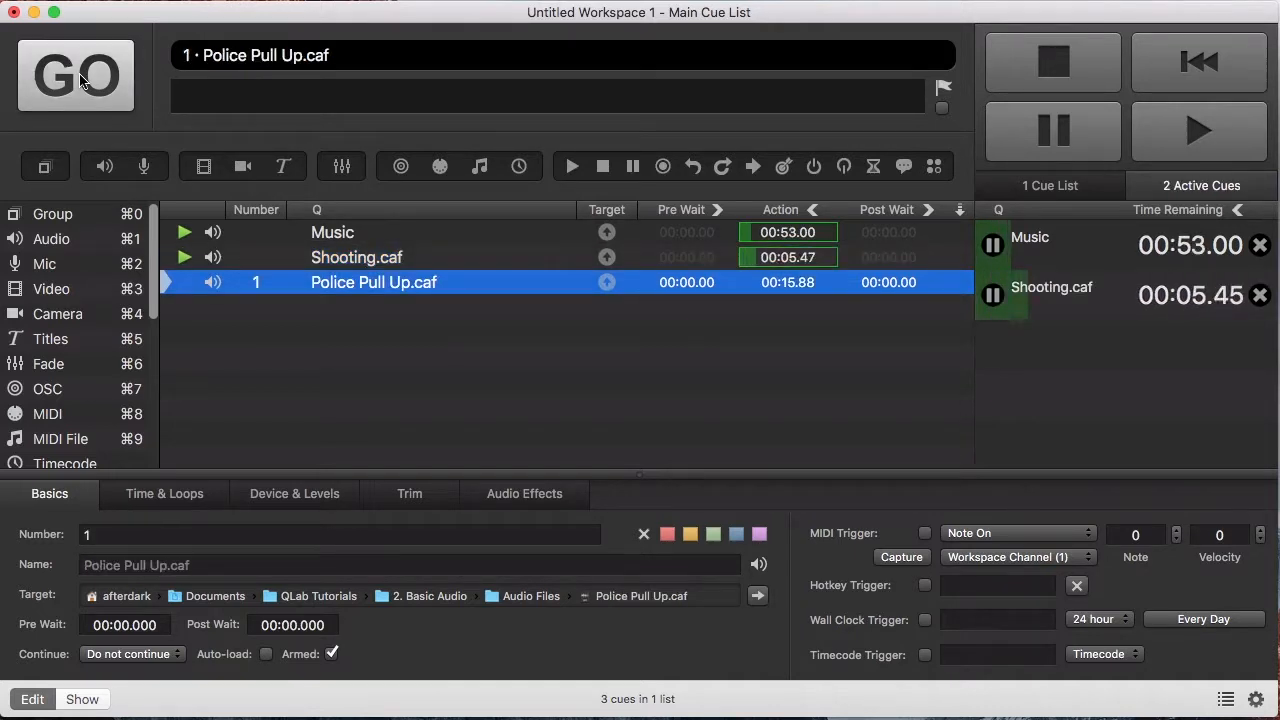
pyautogui.click(80, 80)
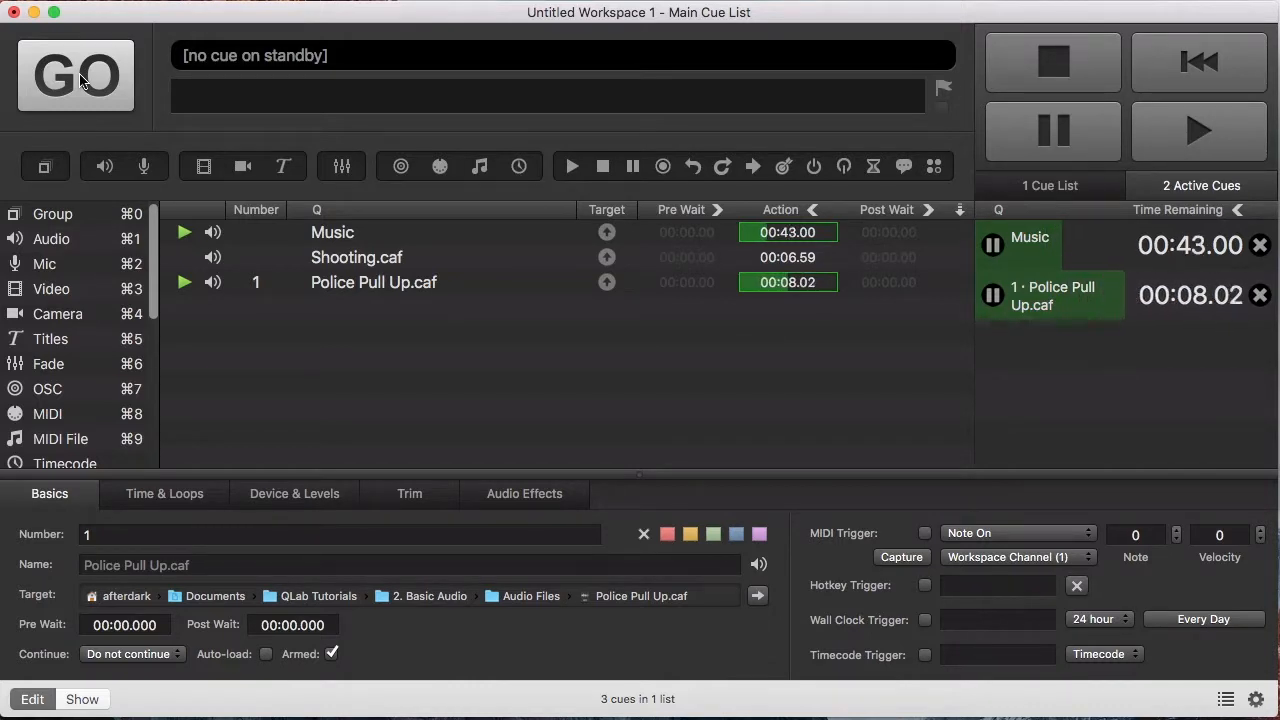
pyautogui.press('Escape')
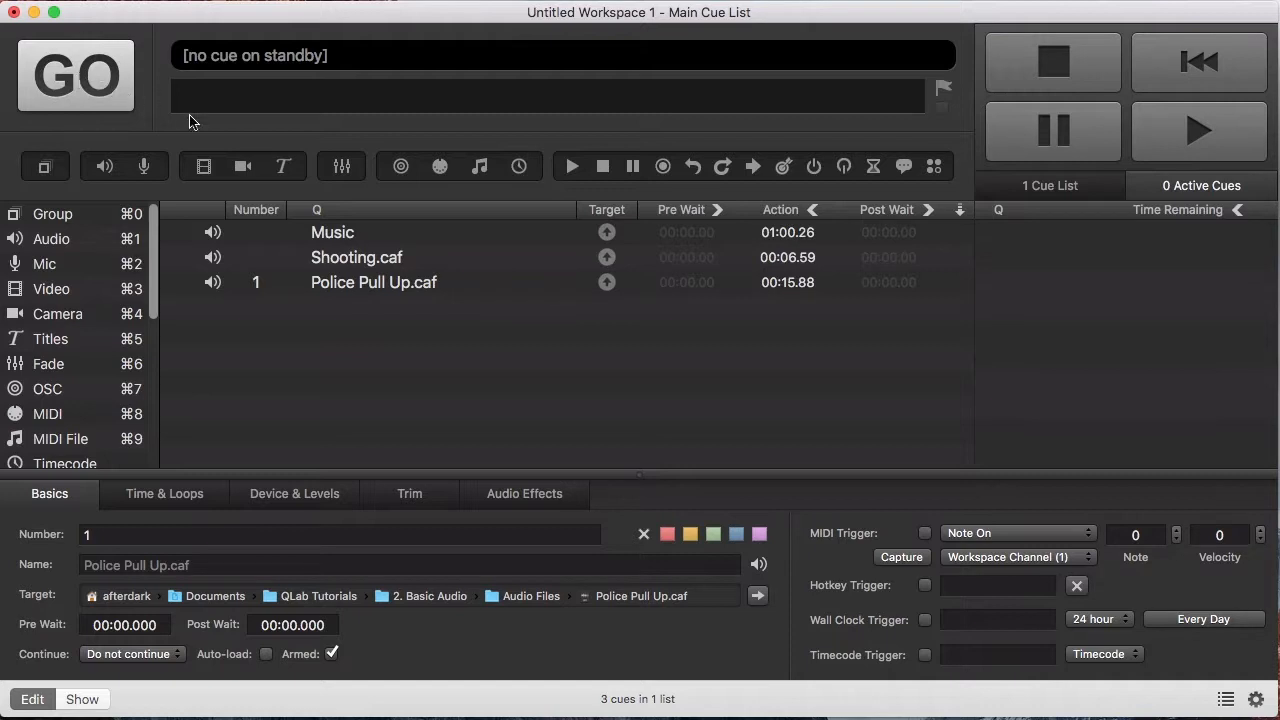
# Step: Lower the Music cue's master output level to -10 in Device & Levels
pyautogui.click(340, 232)
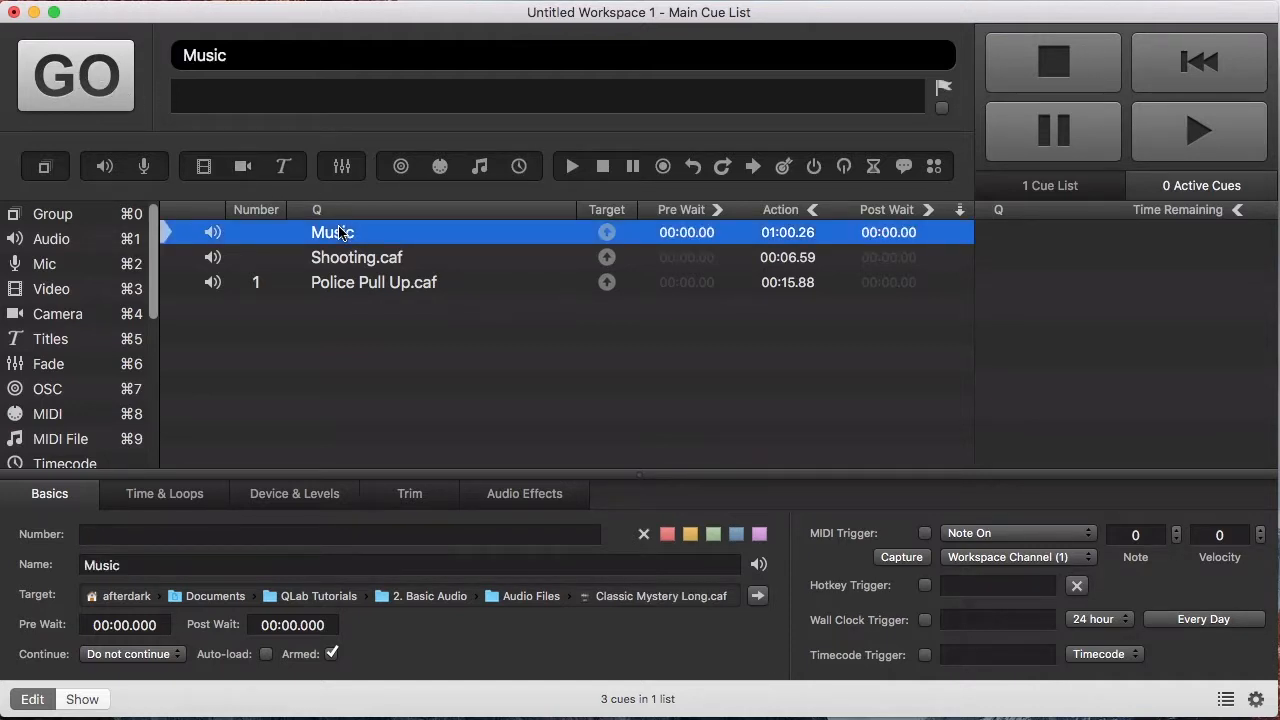
pyautogui.click(298, 495)
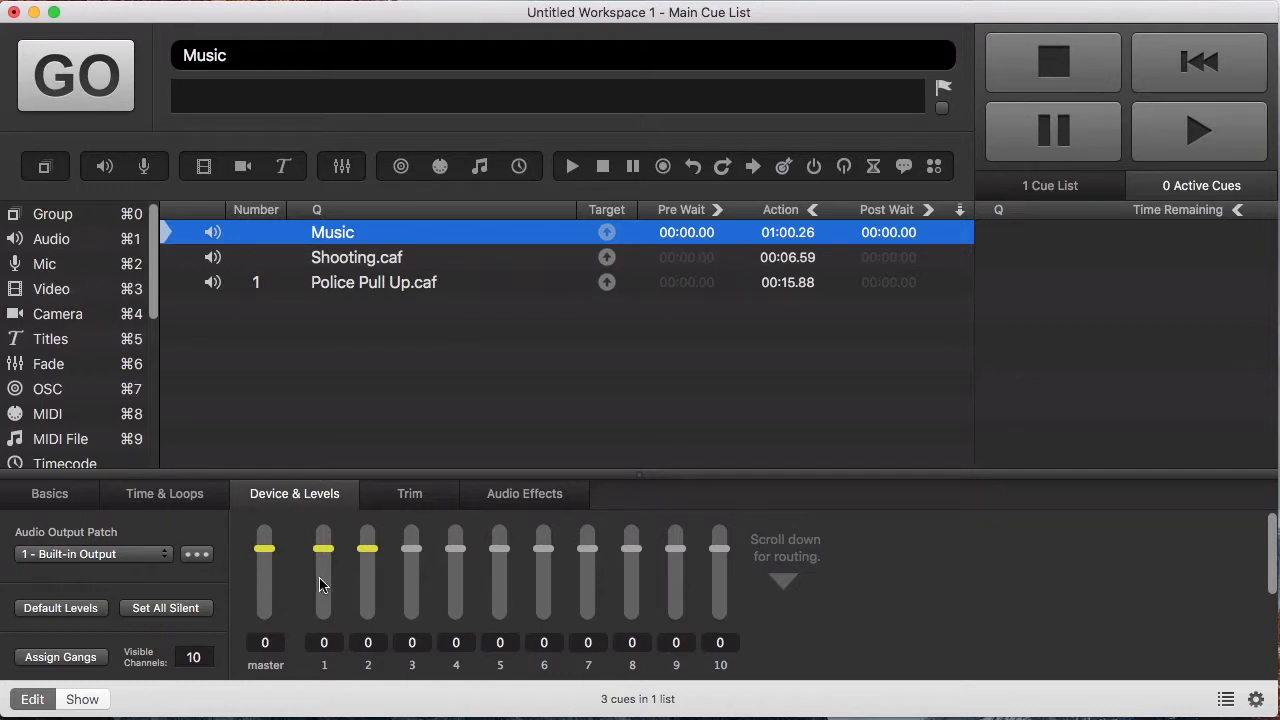
pyautogui.moveTo(265, 553); pyautogui.dragTo(263, 576)
# Step: Fire Music, Shooting.caf and Police Pull Up.caf one after another
pyautogui.click(80, 90)
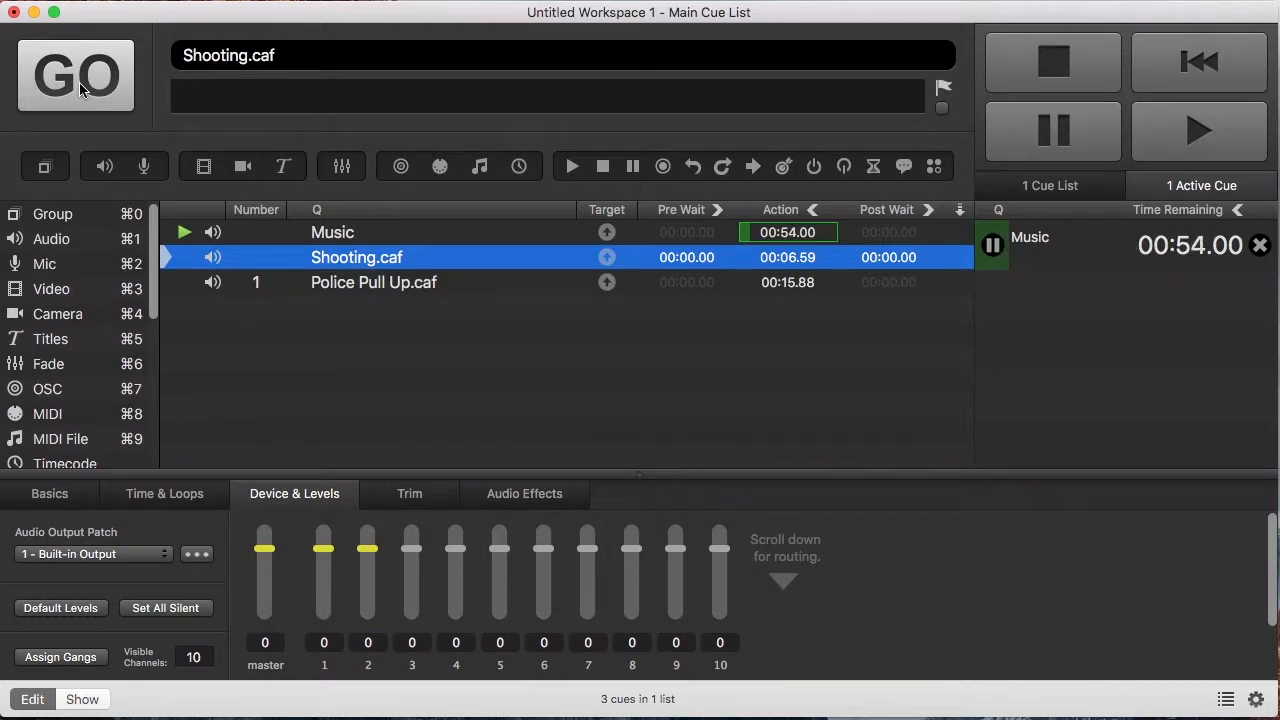
pyautogui.click(80, 90)
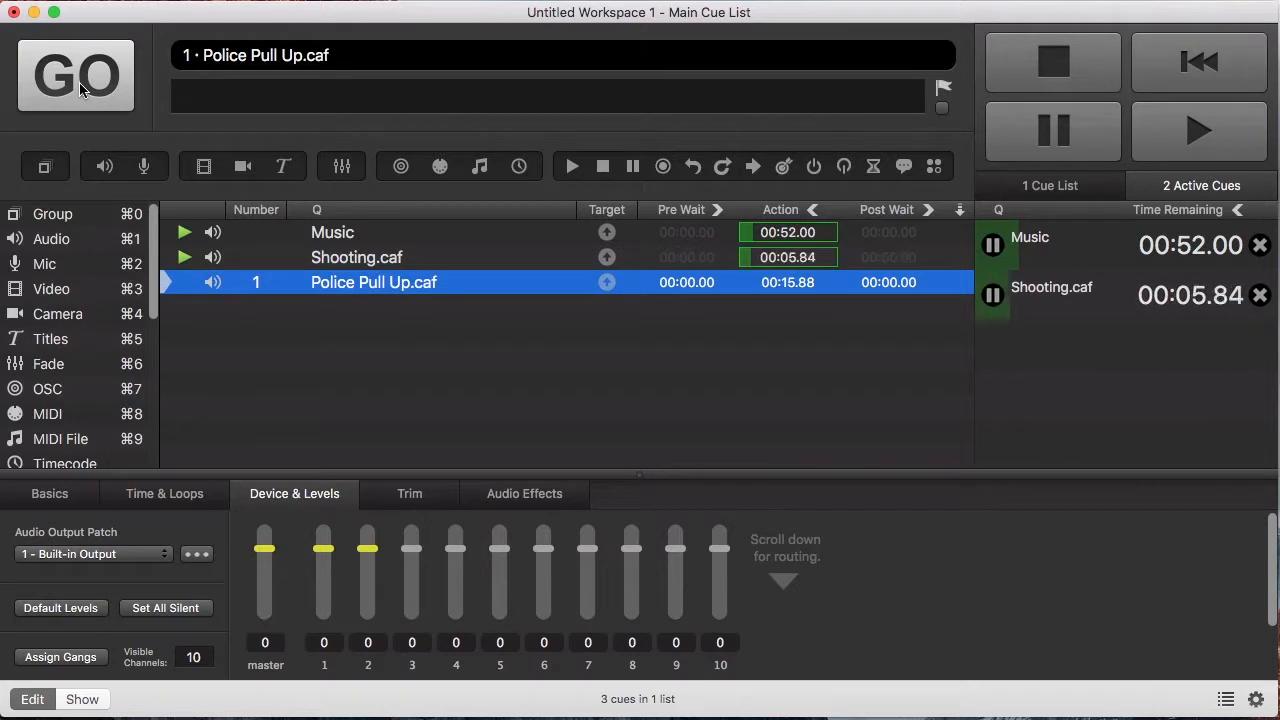
pyautogui.click(80, 90)
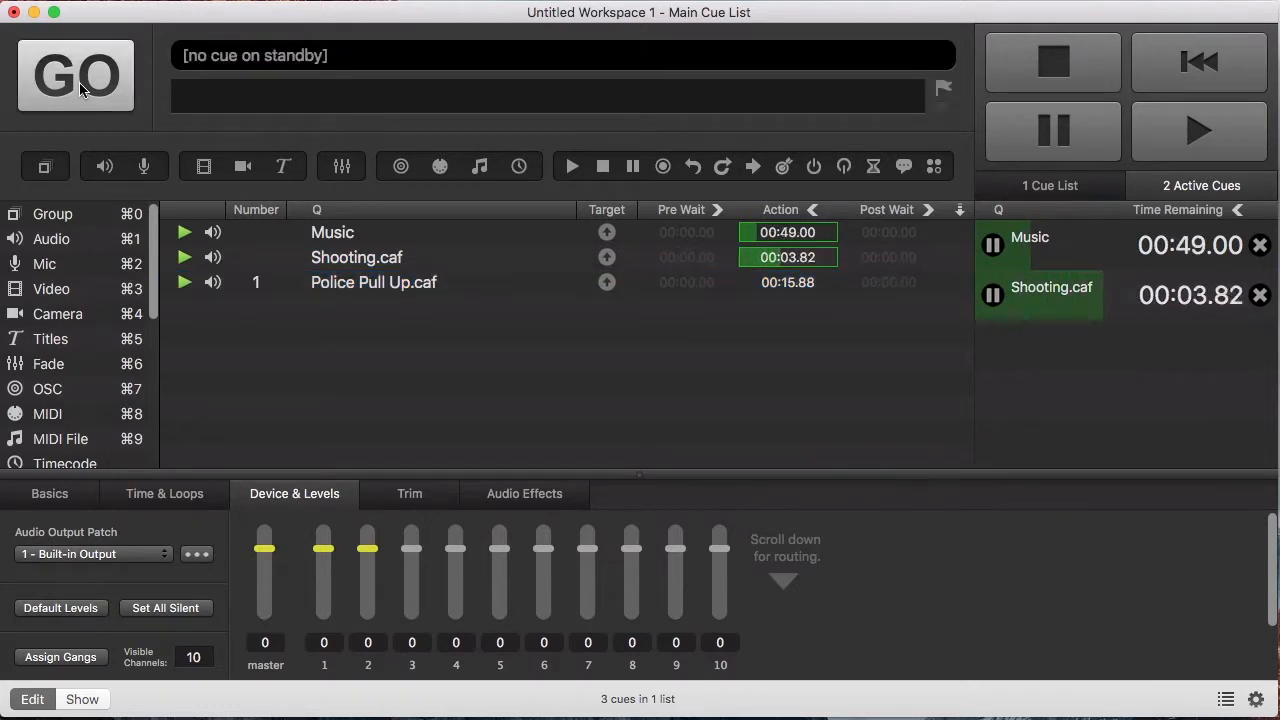